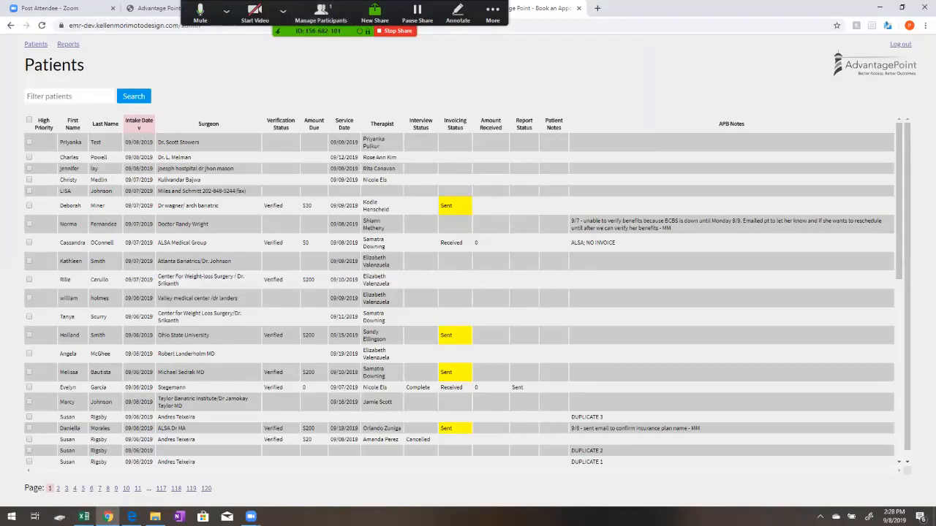
Open the first patient's record in the list and set its Invoicing Status to Sent.
{"action": "left_click", "coordinate": [71, 143]}
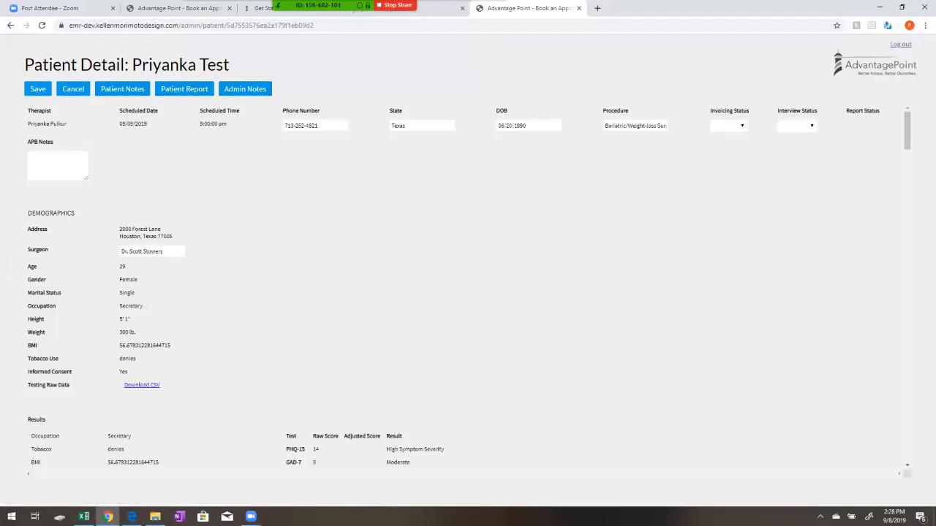
{"action": "left_click", "coordinate": [728, 126]}
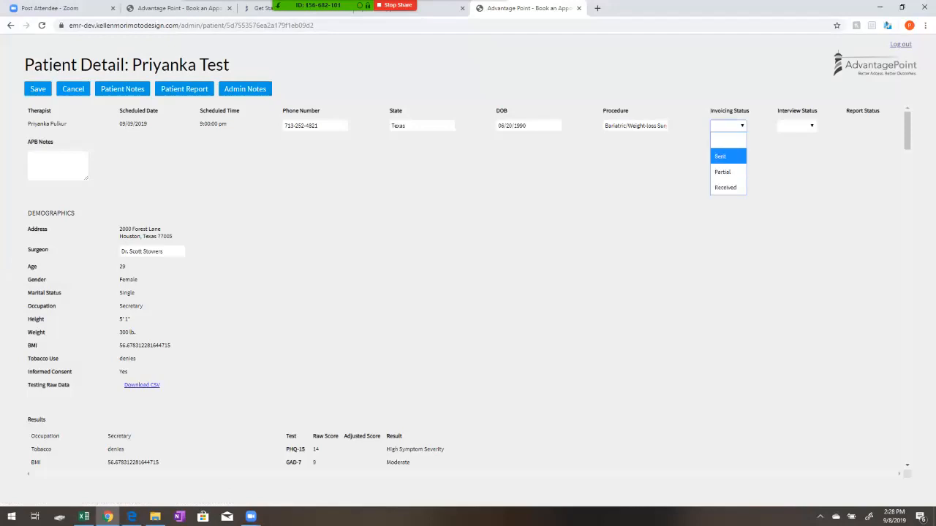
{"action": "left_click", "coordinate": [728, 157]}
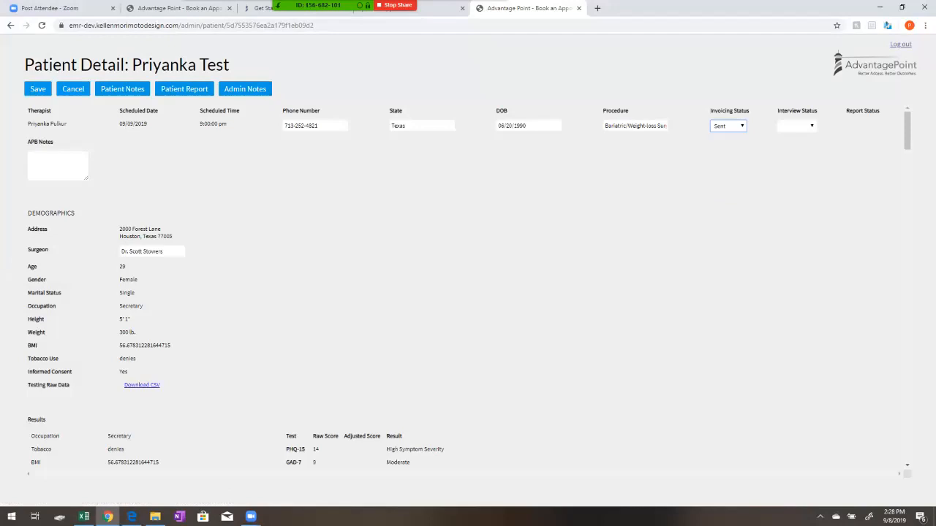
{"action": "scroll", "coordinate": [468, 288], "scroll_direction": "down", "scroll_amount": 3}
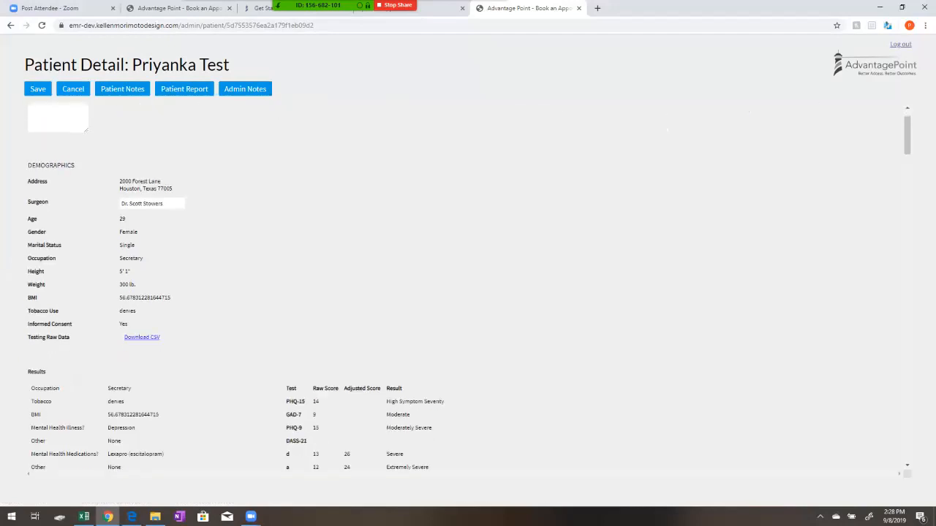
{"action": "scroll", "coordinate": [468, 289], "scroll_direction": "up", "scroll_amount": 3}
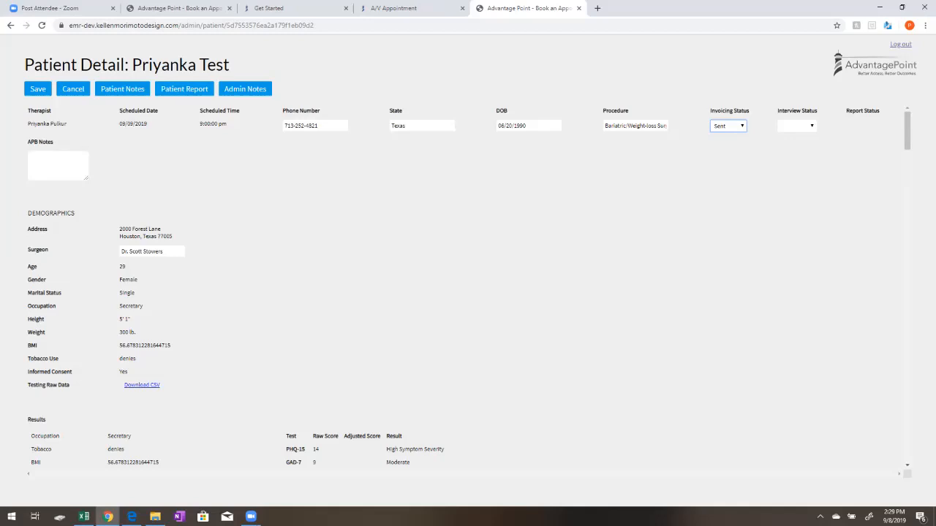
In the patient notes, enter 09/09/2019 as Date of Report, "high school" as Highest Level of Education and "a Secretary" under Employed as.
{"action": "left_click", "coordinate": [122, 88]}
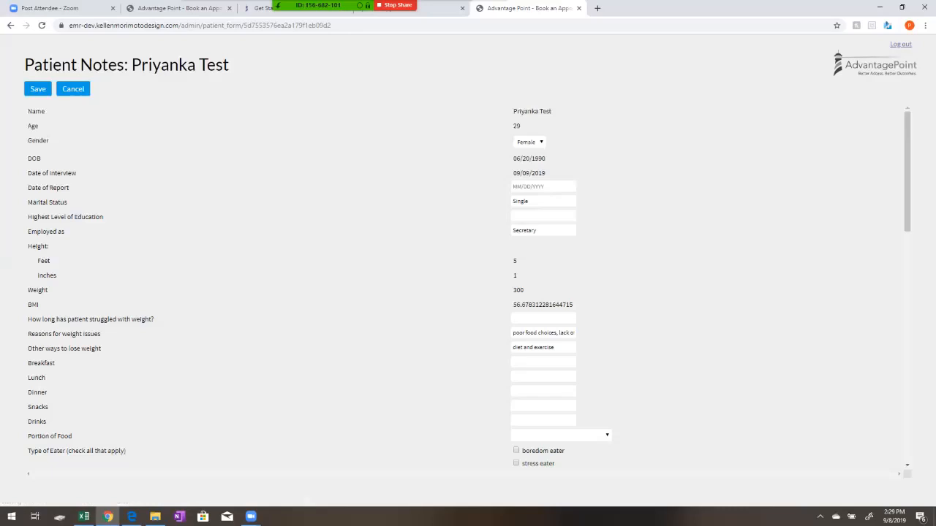
{"action": "left_click", "coordinate": [543, 201]}
{"action": "left_click", "coordinate": [544, 186]}
{"action": "type", "text": "09/08/2019"}
{"action": "left_click", "coordinate": [543, 216]}
{"action": "type", "text": "high school"}
{"action": "left_click", "coordinate": [513, 230]}
{"action": "type", "text": "a"}
Enter "a few years" for how long the patient has struggled with weight and add "Weight Watchers," before the existing reasons for weight issues.
{"action": "scroll", "coordinate": [468, 288], "scroll_direction": "down", "scroll_amount": 1}
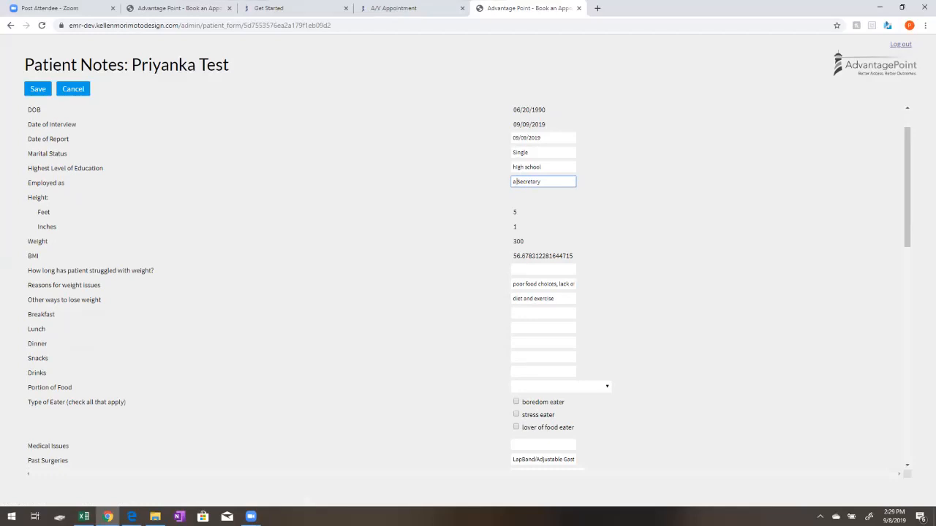
{"action": "key", "text": "Tab"}
{"action": "type", "text": "a few years"}
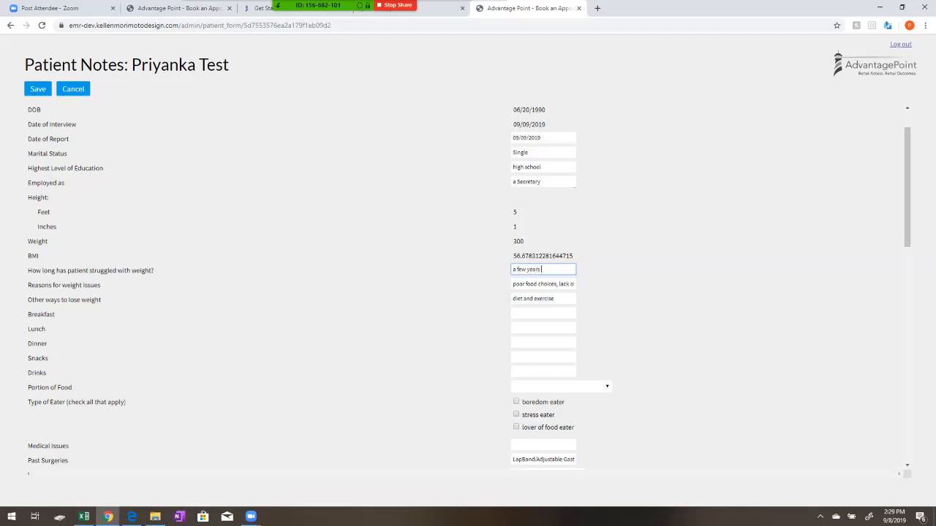
{"action": "left_click", "coordinate": [543, 313]}
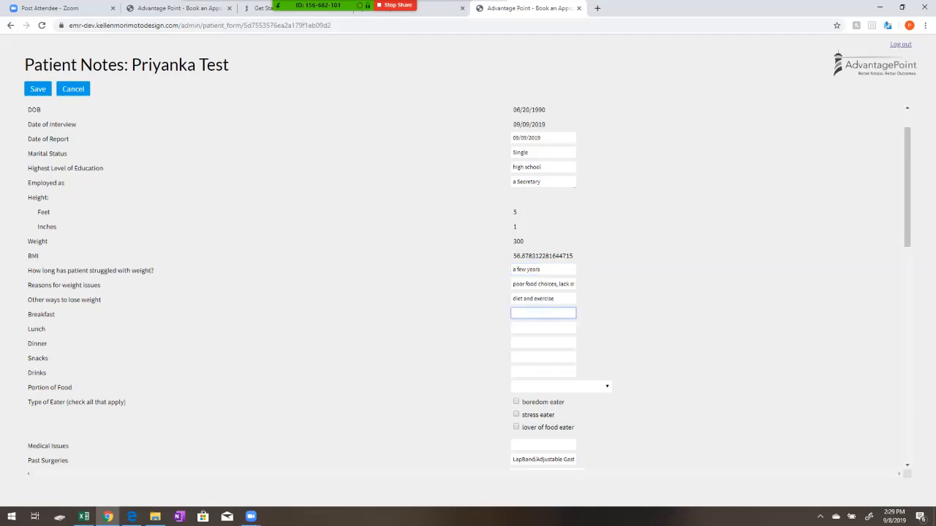
{"action": "left_click", "coordinate": [513, 283]}
{"action": "type", "text": "Weight Watchers, poor fo"}
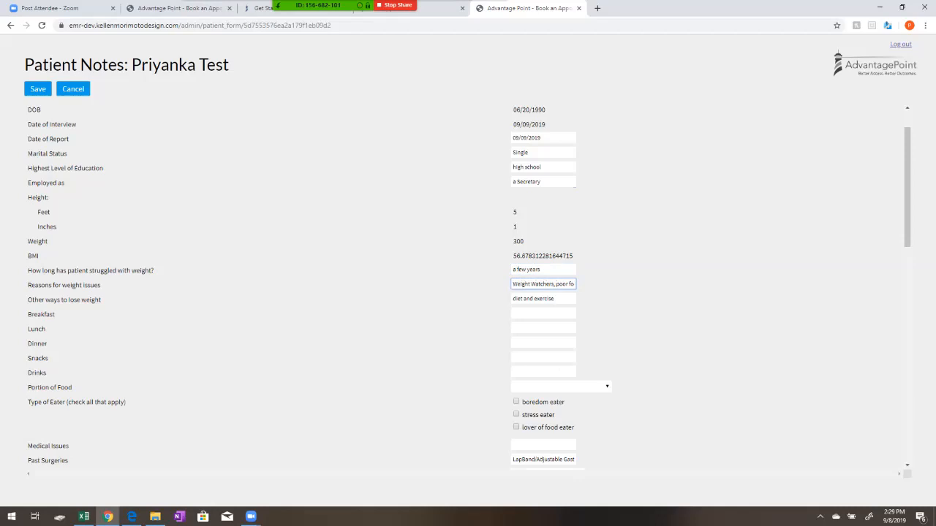
Fill in the diet fields: eggs and bacon for Breakfast, salad for Lunch, protein for Dinner, nuts for Snacks and water for Drinks.
{"action": "left_click", "coordinate": [543, 313]}
{"action": "type", "text": "e"}
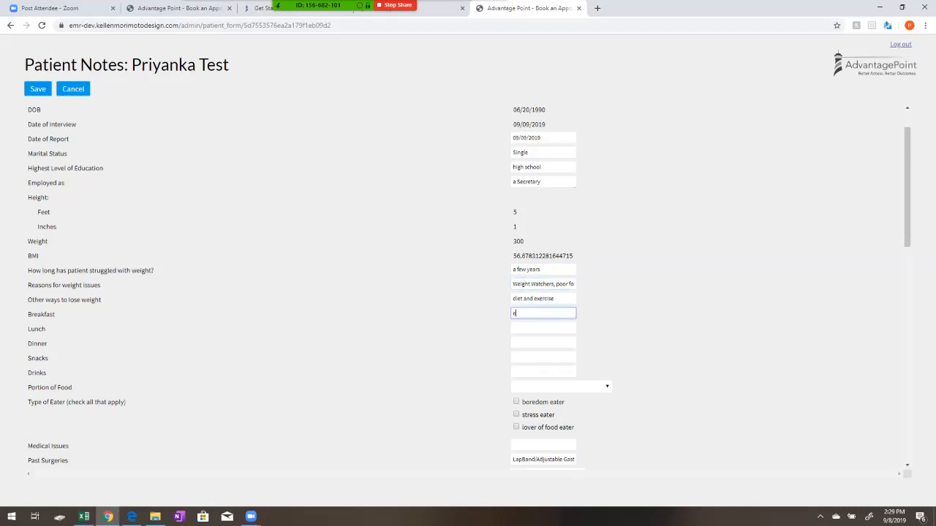
{"action": "type", "text": "ggs and bacon"}
{"action": "key", "text": "Tab"}
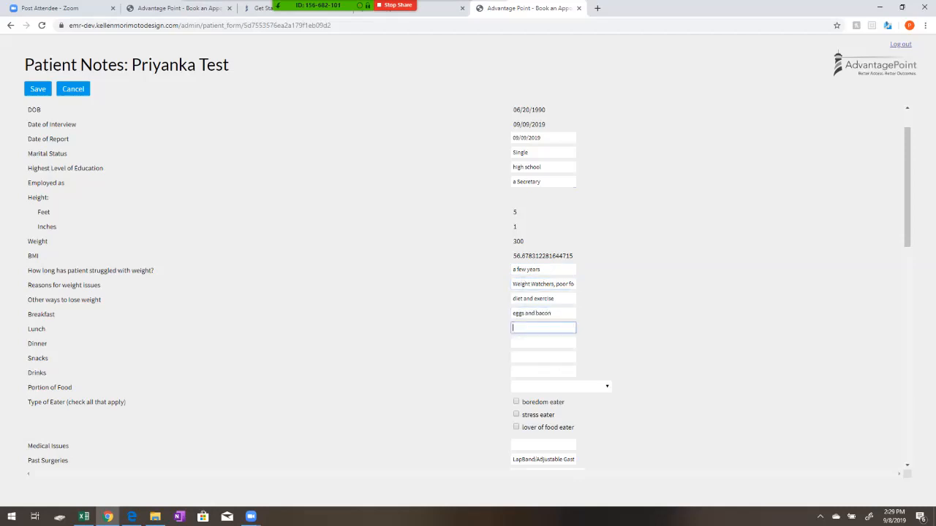
{"action": "type", "text": "salad"}
{"action": "key", "text": "Tab"}
{"action": "type", "text": "protein"}
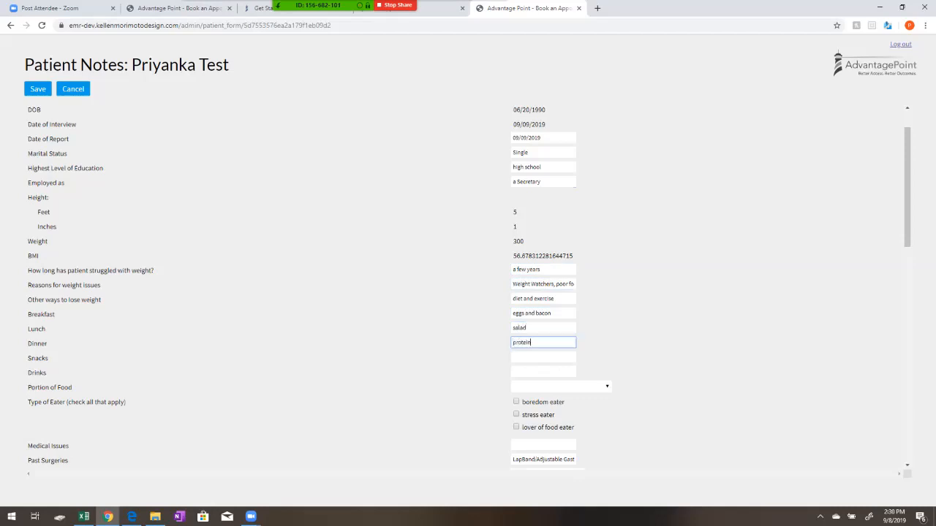
{"action": "key", "text": "Tab"}
{"action": "type", "text": "nuts"}
{"action": "key", "text": "Tab"}
{"action": "type", "text": "water"}
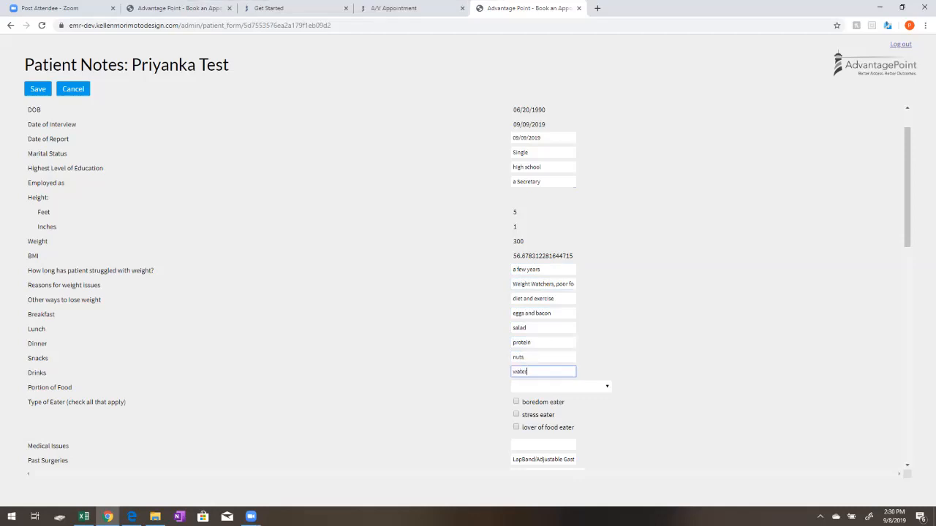
Set Portion of Food to "a normal portion of food" and mark the patient as a boredom eater.
{"action": "key", "text": "Tab"}
{"action": "key", "text": "space"}
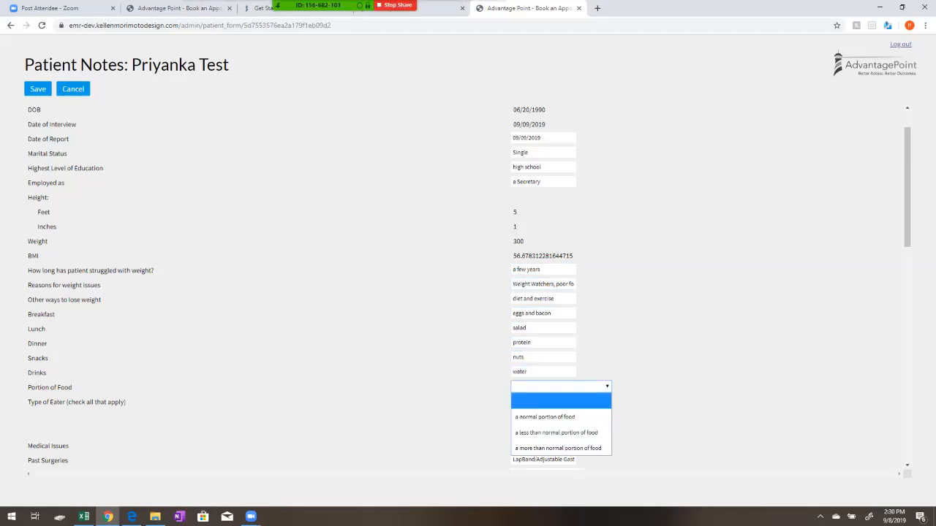
{"action": "key", "text": "Down"}
{"action": "key", "text": "Return"}
{"action": "key", "text": "Tab"}
Enter high blood pressure as Medical Issues, mark the surgery as a revision, and choose "reports a significant family history of obesity".
{"action": "scroll", "coordinate": [468, 287], "scroll_direction": "down", "scroll_amount": 2}
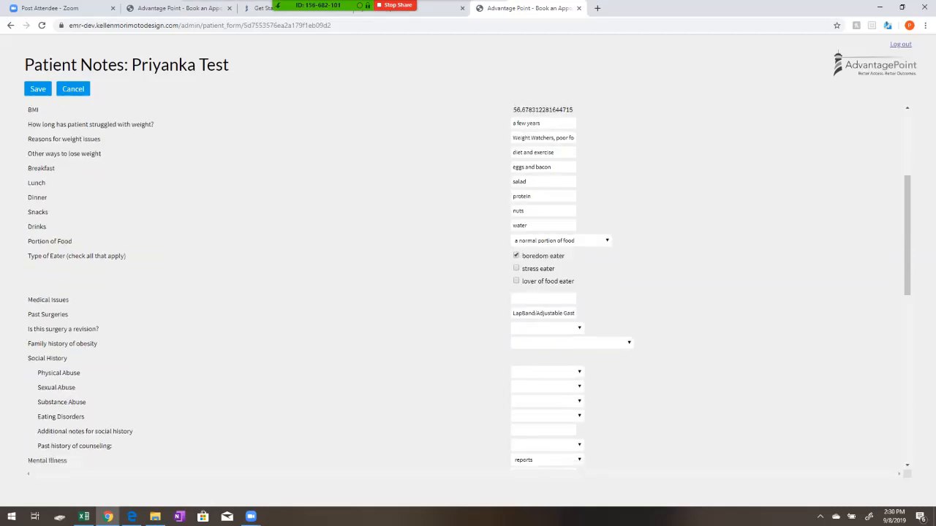
{"action": "left_click", "coordinate": [544, 299]}
{"action": "type", "text": "high blood pressure"}
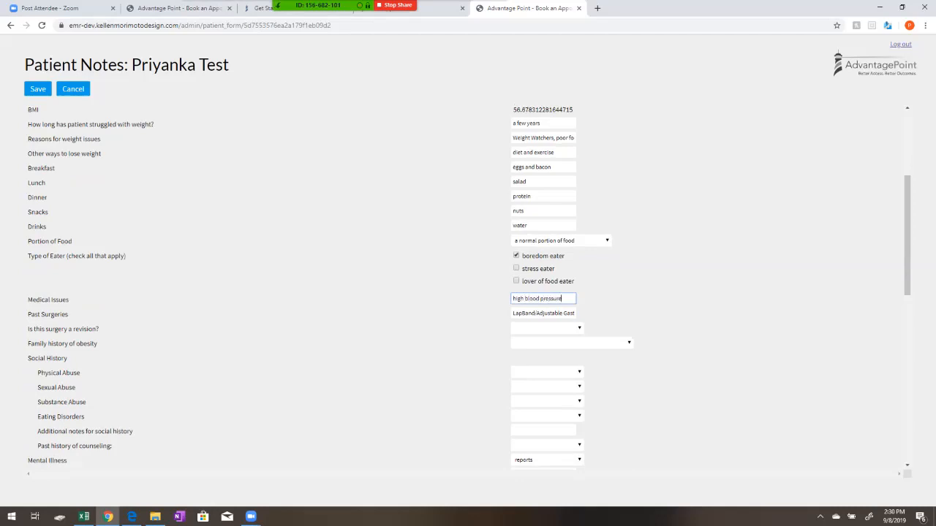
{"action": "left_click", "coordinate": [546, 328]}
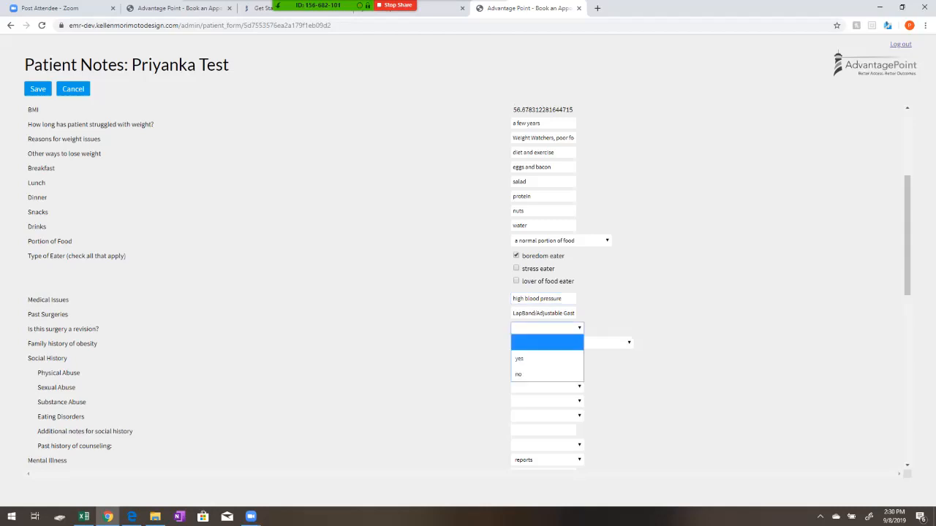
{"action": "key", "text": "Down"}
{"action": "key", "text": "Return"}
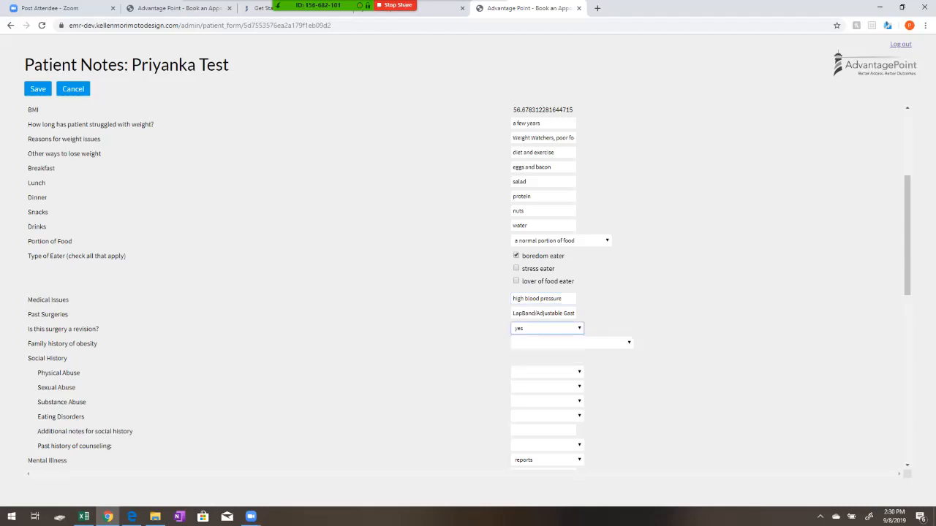
{"action": "left_click", "coordinate": [571, 343]}
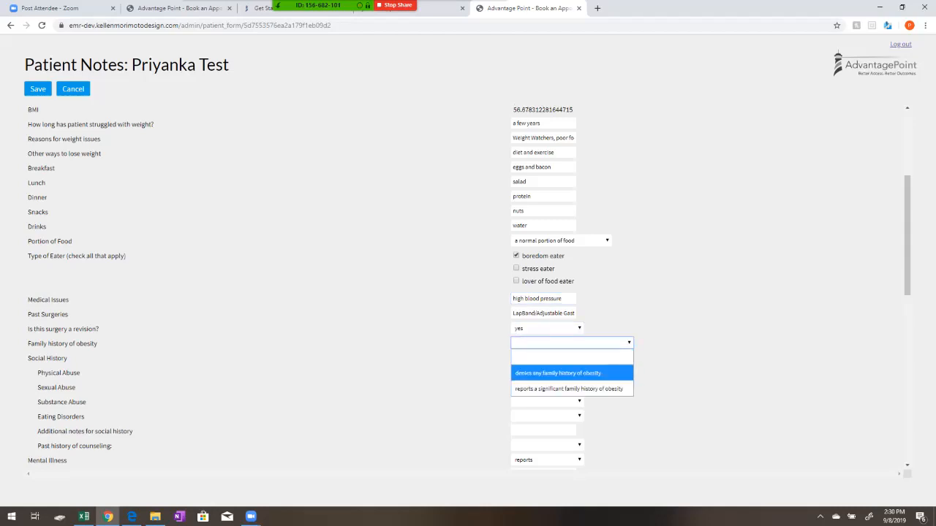
{"action": "left_click", "coordinate": [571, 390]}
Under Social History, set Physical Abuse, Sexual Abuse, Substance Abuse and Eating Disorders to denies.
{"action": "left_click", "coordinate": [546, 372]}
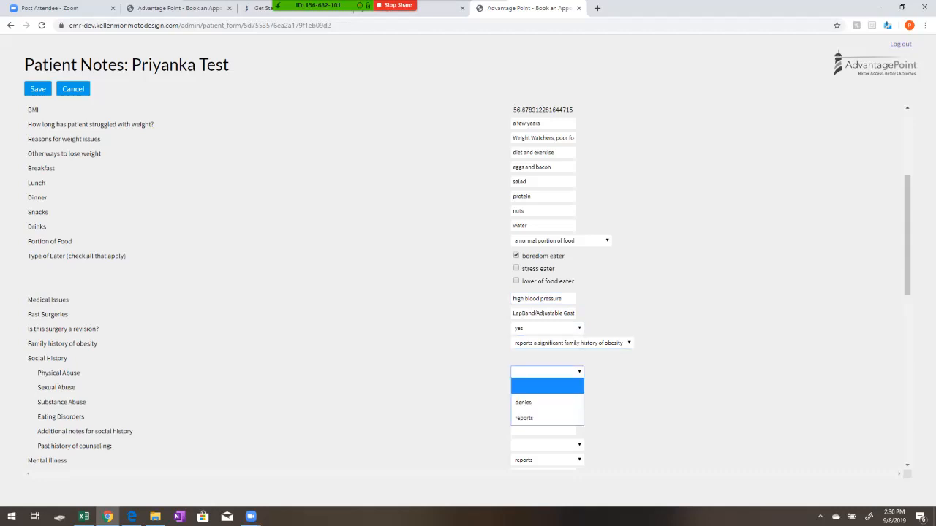
{"action": "left_click", "coordinate": [547, 402]}
{"action": "left_click", "coordinate": [547, 387]}
{"action": "left_click", "coordinate": [547, 417]}
{"action": "left_click", "coordinate": [547, 402]}
{"action": "left_click", "coordinate": [547, 432]}
{"action": "left_click", "coordinate": [547, 416]}
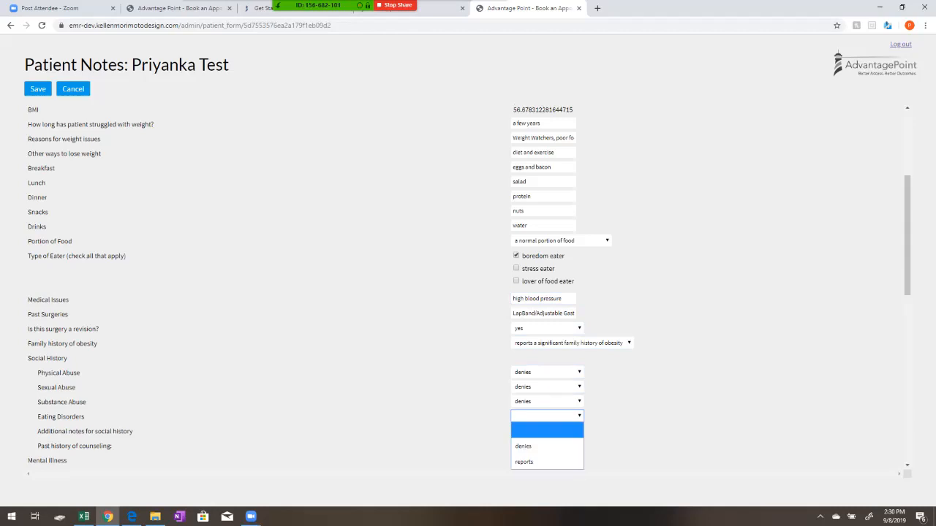
{"action": "left_click", "coordinate": [547, 443]}
Change Substance Abuse in the Social History section to reports.
{"action": "left_click", "coordinate": [543, 431]}
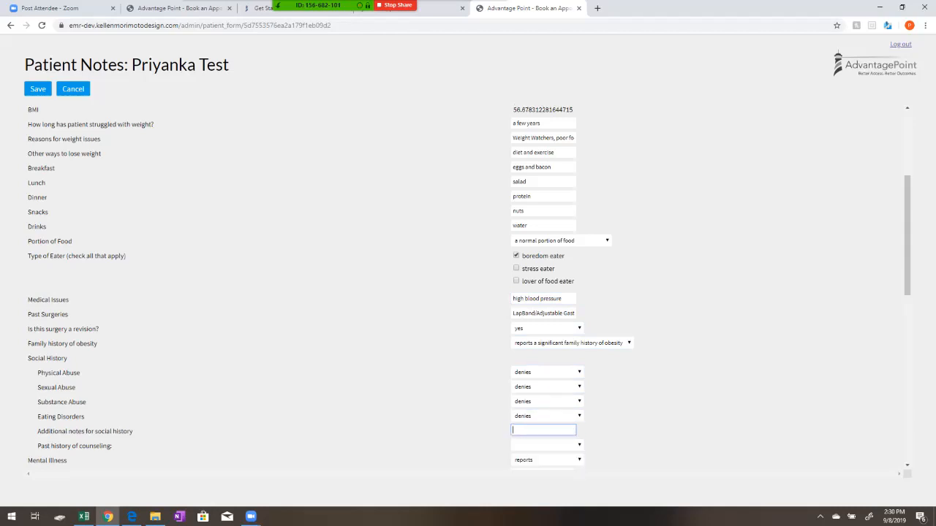
{"action": "scroll", "coordinate": [543, 431], "scroll_direction": "down", "scroll_amount": 1}
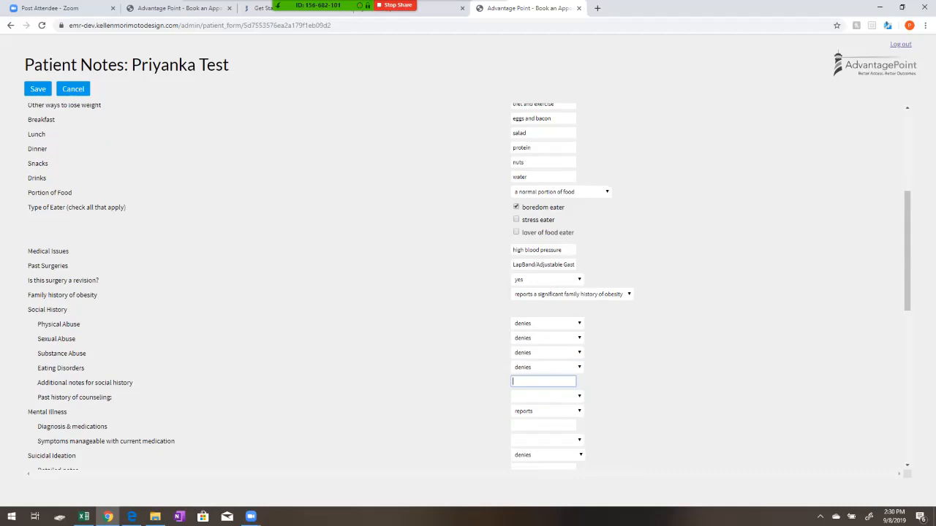
{"action": "left_click", "coordinate": [547, 367]}
{"action": "left_click", "coordinate": [547, 353]}
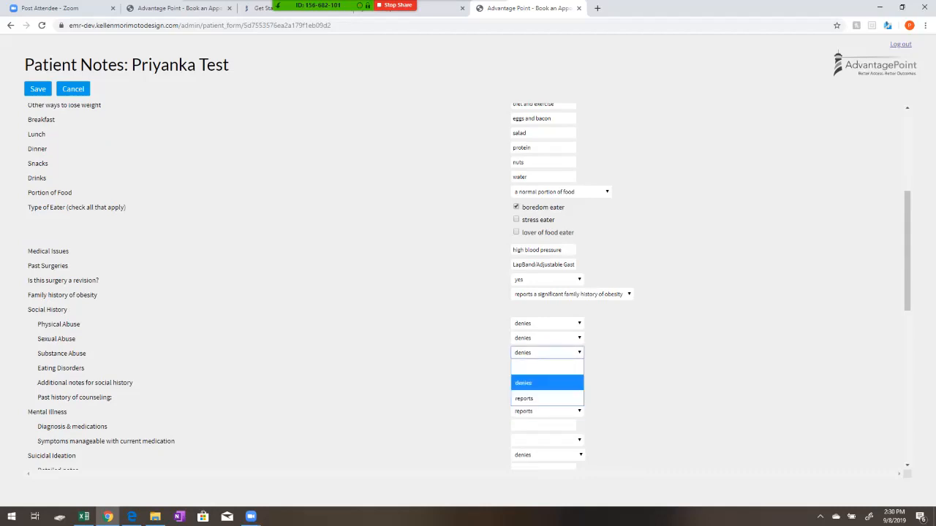
{"action": "key", "text": "Down"}
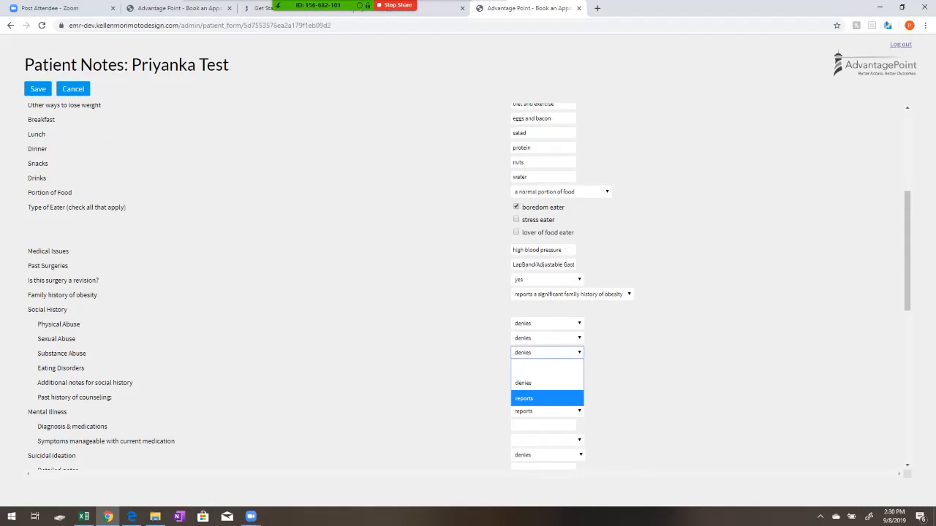
{"action": "key", "text": "Return"}
Enter "Patient reports a history of abusing cocaine." as the additional notes for social history.
{"action": "left_click", "coordinate": [544, 381]}
{"action": "type", "text": "Pati"}
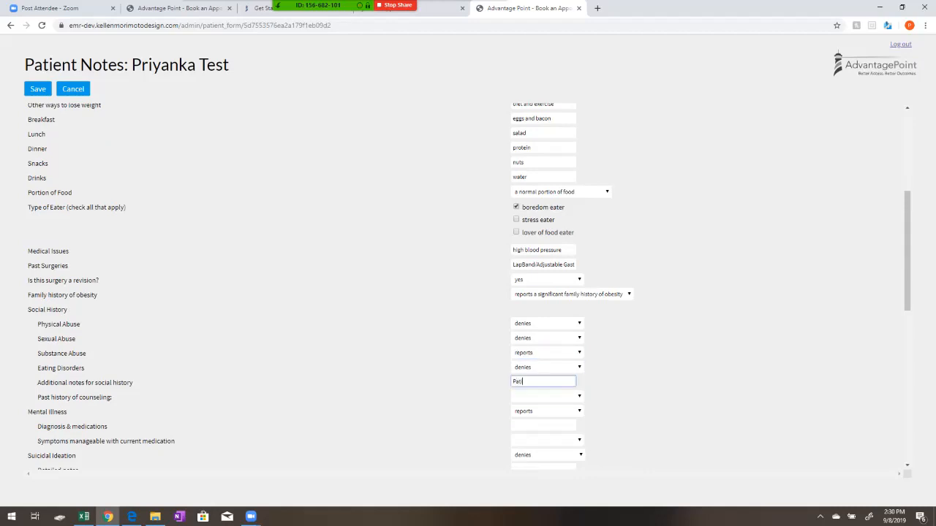
{"action": "type", "text": "ent reports"}
{"action": "type", "text": " a history of"}
{"action": "type", "text": " abusing"}
{"action": "type", "text": " cocaine"}
{"action": "type", "text": "."}
Set Past history of counseling to "has" and Mental Illness to "denies".
{"action": "left_click", "coordinate": [547, 396]}
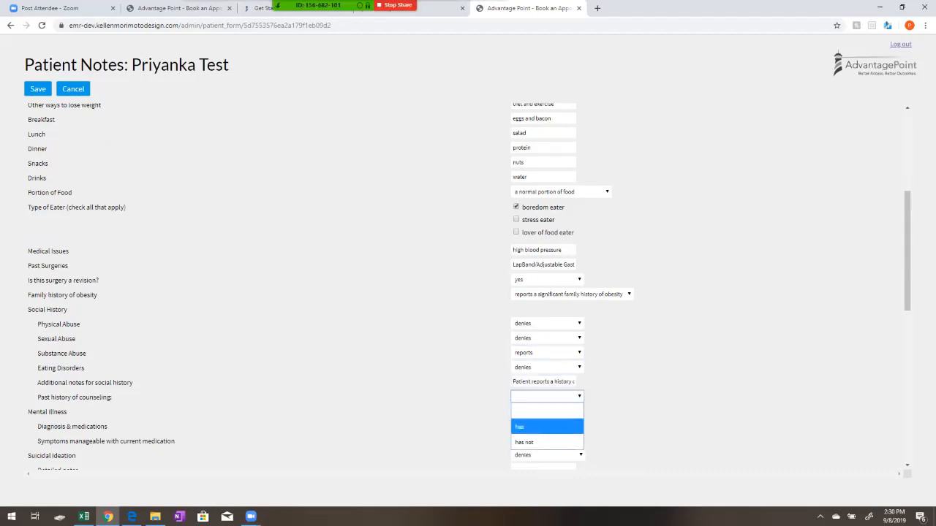
{"action": "key", "text": "Return"}
{"action": "scroll", "coordinate": [468, 285], "scroll_direction": "down", "scroll_amount": 1}
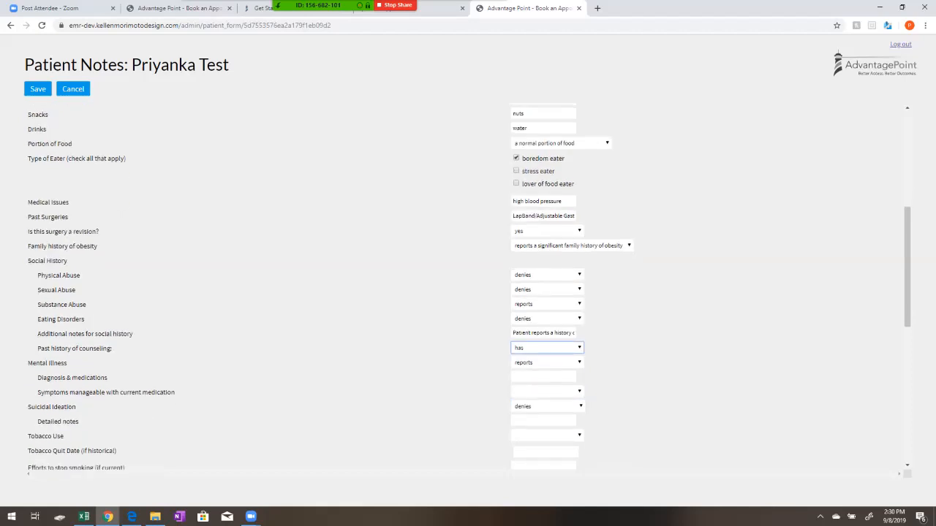
{"action": "left_click", "coordinate": [544, 376]}
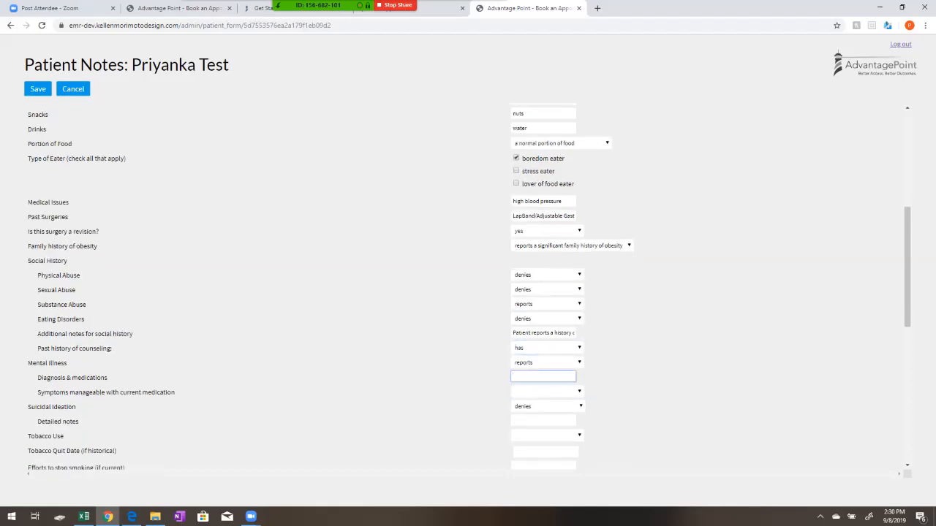
{"action": "left_click", "coordinate": [547, 362]}
{"action": "left_click", "coordinate": [524, 393]}
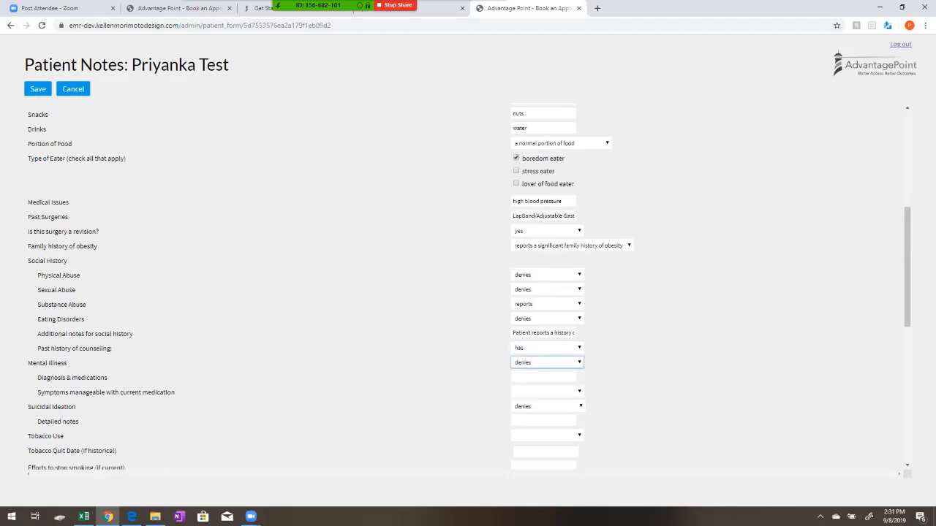
{"action": "left_click", "coordinate": [547, 392]}
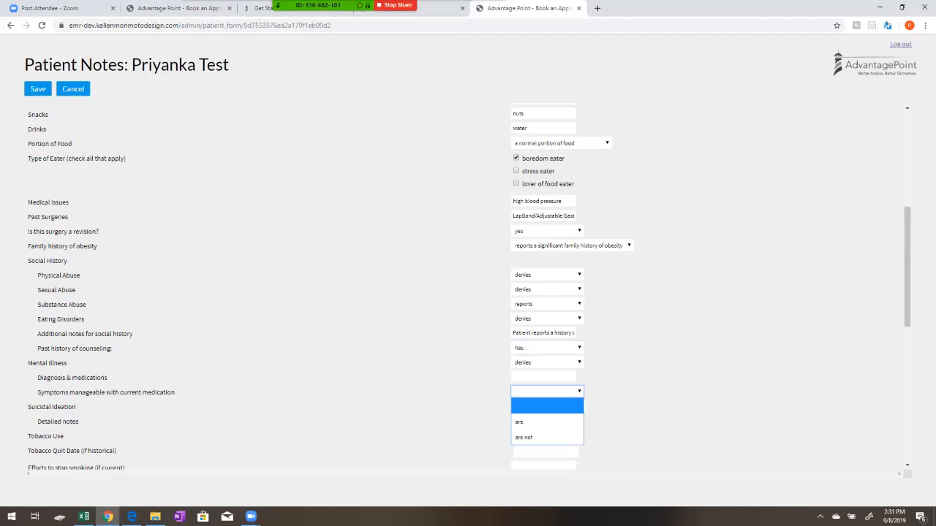
{"action": "left_click", "coordinate": [628, 419]}
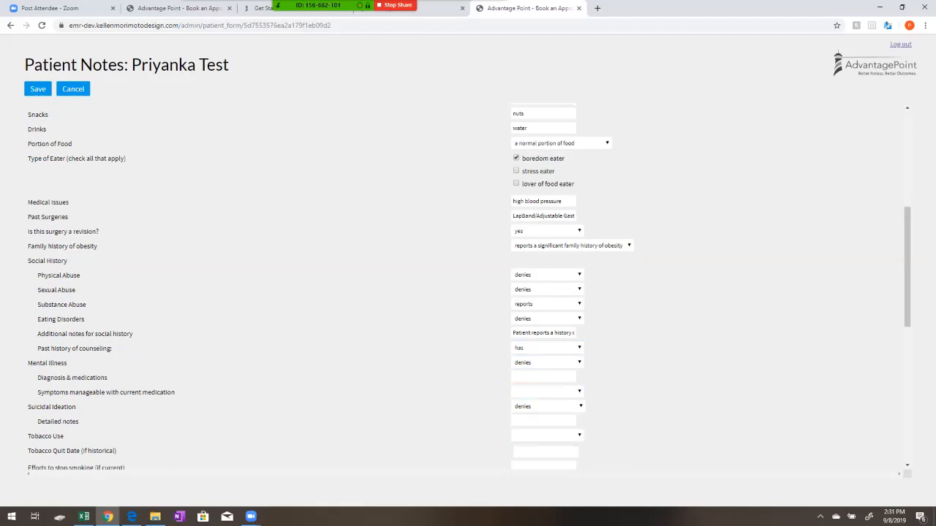
Set Tobacco Use to "denies" in the patient notes.
{"action": "scroll", "coordinate": [468, 286], "scroll_direction": "down", "scroll_amount": 3}
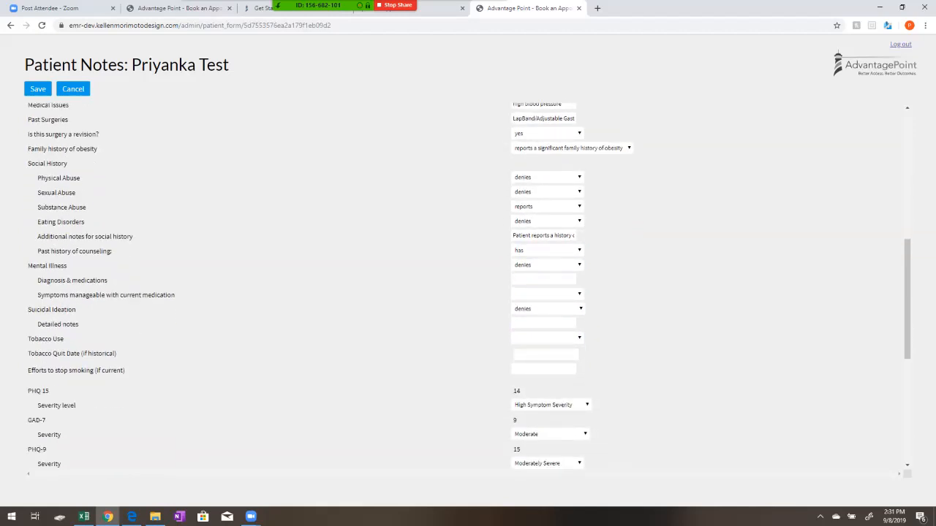
{"action": "left_click", "coordinate": [547, 337]}
{"action": "left_click", "coordinate": [547, 369]}
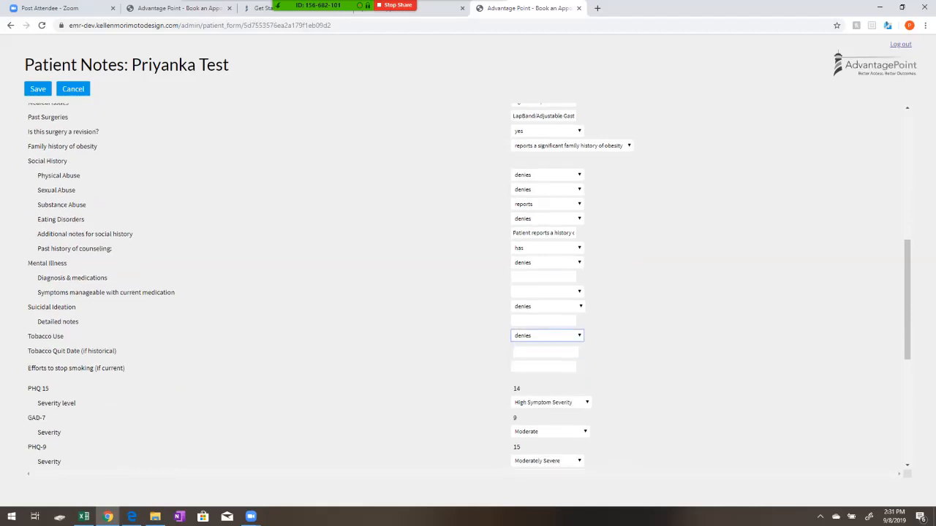
Set Psychological Factors under PHQ-9 to "do not see" and Panic Attacks to "denies".
{"action": "scroll", "coordinate": [468, 285], "scroll_direction": "down", "scroll_amount": 3}
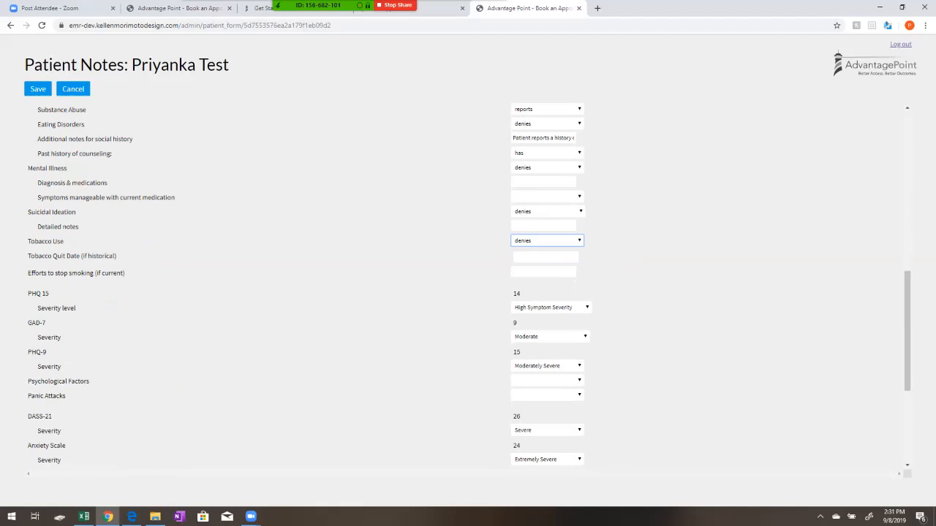
{"action": "double_click", "coordinate": [516, 294]}
{"action": "left_click", "coordinate": [517, 294]}
{"action": "left_click", "coordinate": [547, 380]}
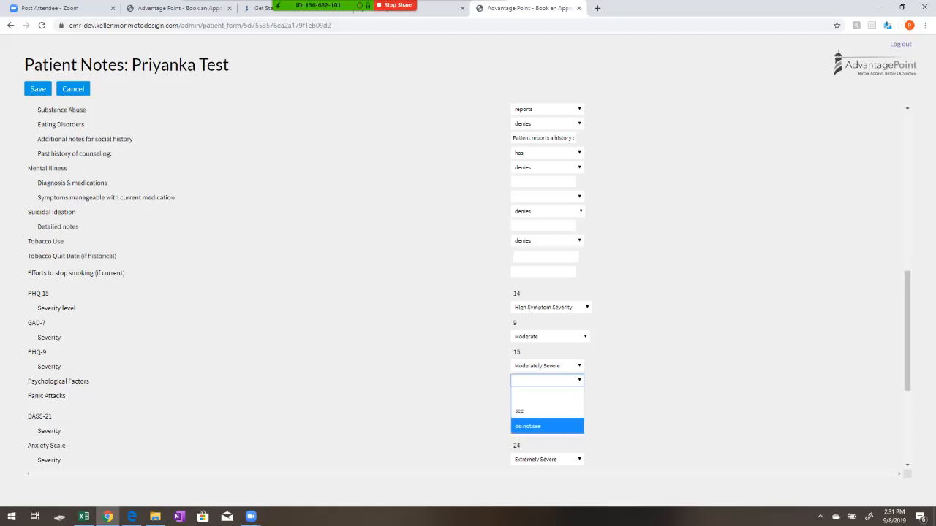
{"action": "left_click", "coordinate": [541, 426]}
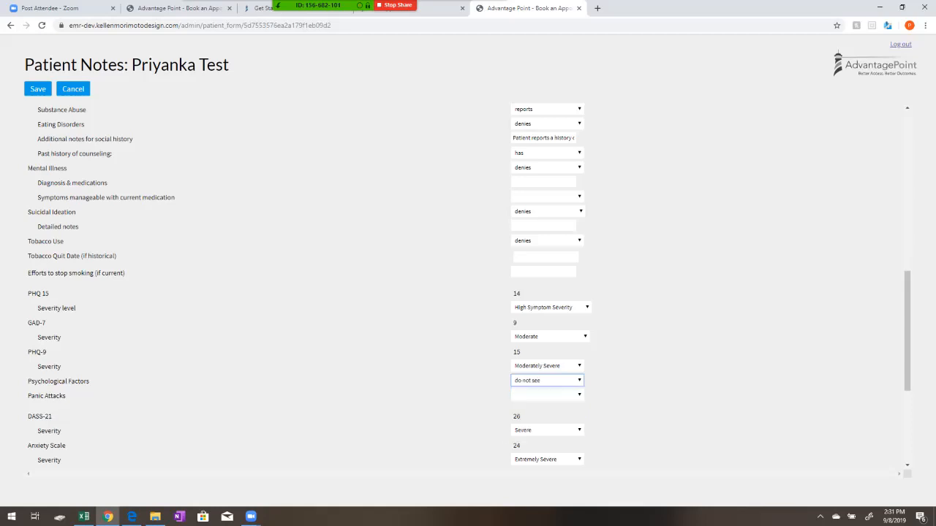
{"action": "left_click", "coordinate": [547, 395]}
{"action": "left_click", "coordinate": [541, 441]}
Set Psychological Factors in the DASS-21 section of the patient notes to "do not see".
{"action": "scroll", "coordinate": [541, 441], "scroll_direction": "down", "scroll_amount": 2}
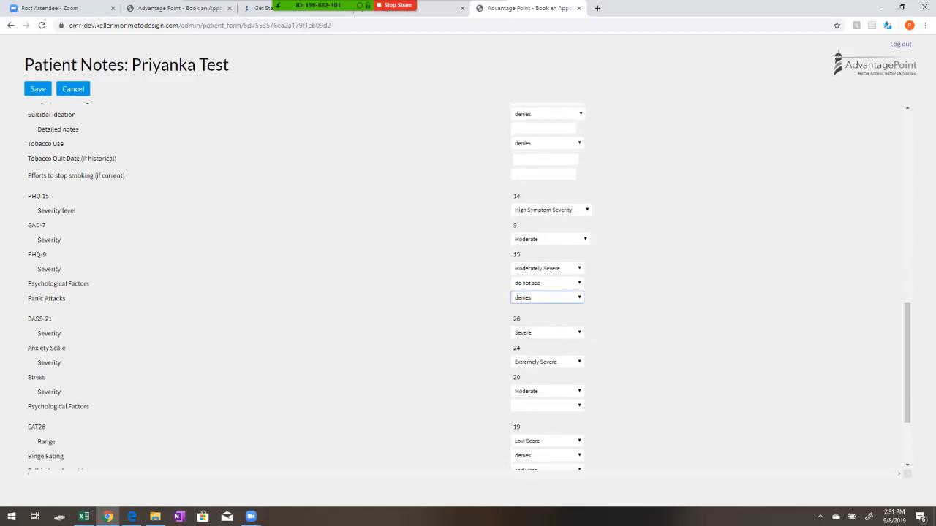
{"action": "left_click", "coordinate": [547, 406]}
{"action": "left_click", "coordinate": [541, 452]}
In the EAT26 section, set Eating Disorder Treatment to "denies" and Eating Disorder Behaviors to "do not see".
{"action": "scroll", "coordinate": [310, 287], "scroll_direction": "down", "scroll_amount": 2}
{"action": "left_click", "coordinate": [547, 382]}
{"action": "left_click", "coordinate": [541, 427]}
{"action": "left_click", "coordinate": [547, 397]}
{"action": "left_click", "coordinate": [541, 441]}
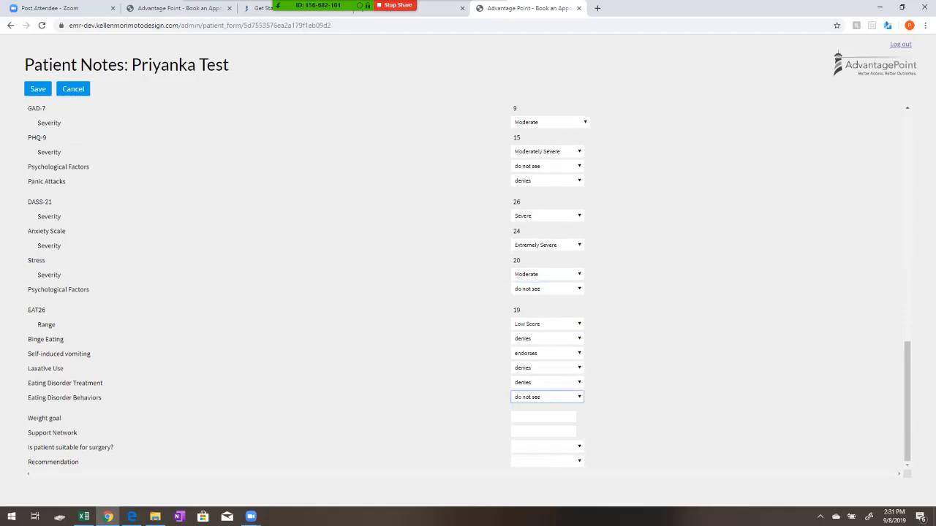
Enter 150 as the weight goal and "friends and family" as the support network.
{"action": "left_click", "coordinate": [543, 417]}
{"action": "type", "text": "150"}
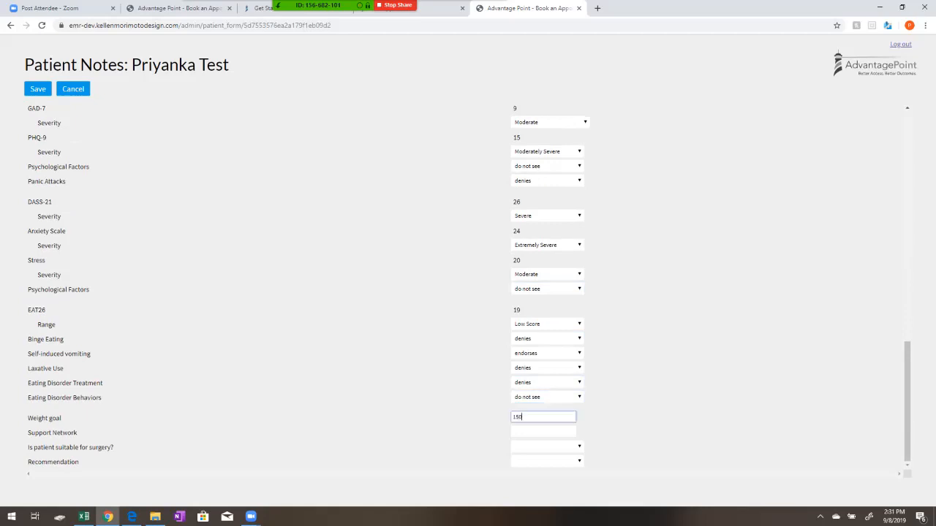
{"action": "left_click", "coordinate": [543, 432]}
{"action": "type", "text": "friends and family"}
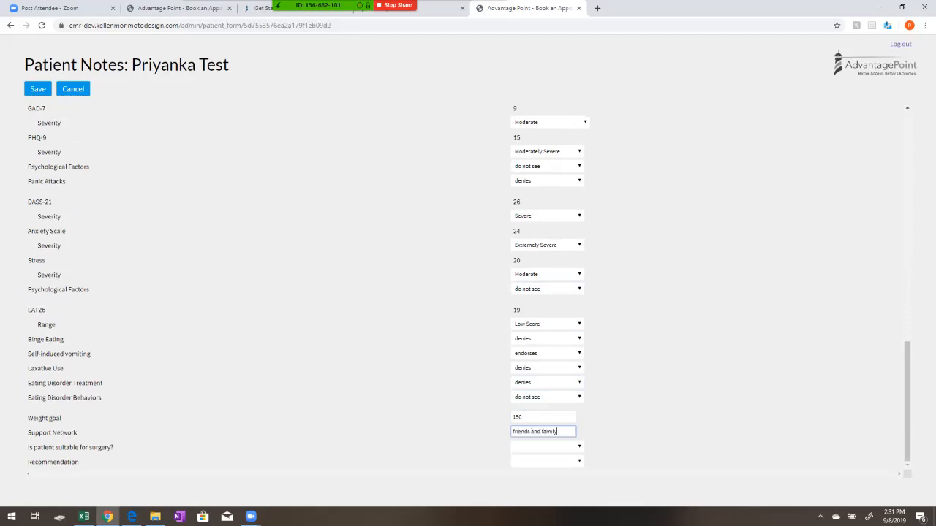
Mark the patient as suitable for surgery with the recommendation "support", and save the patient notes.
{"action": "left_click", "coordinate": [546, 446]}
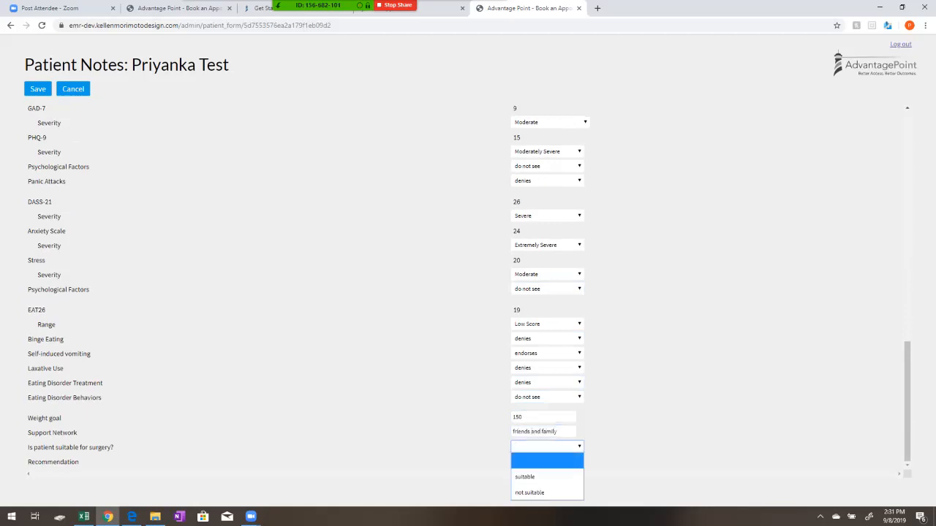
{"action": "left_click", "coordinate": [537, 476]}
{"action": "left_click", "coordinate": [547, 461]}
{"action": "left_click", "coordinate": [538, 432]}
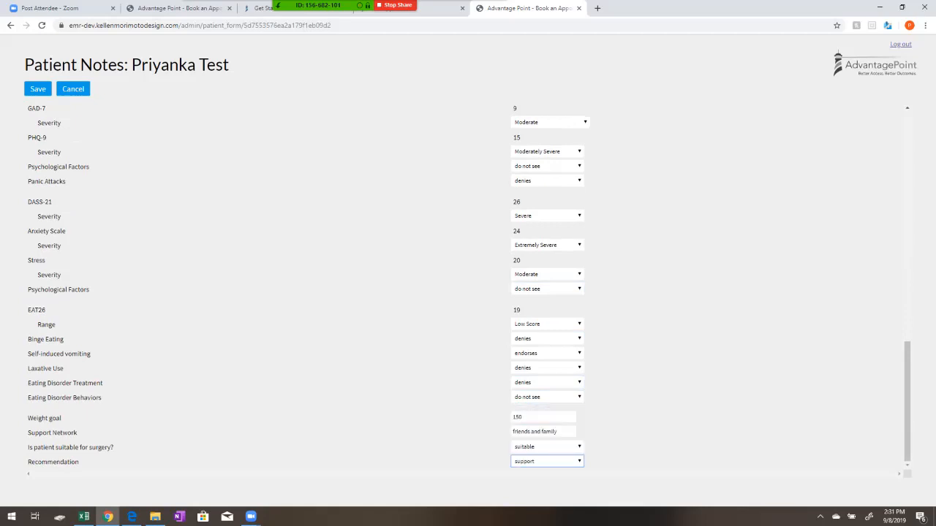
{"action": "scroll", "coordinate": [468, 285], "scroll_direction": "up", "scroll_amount": 20}
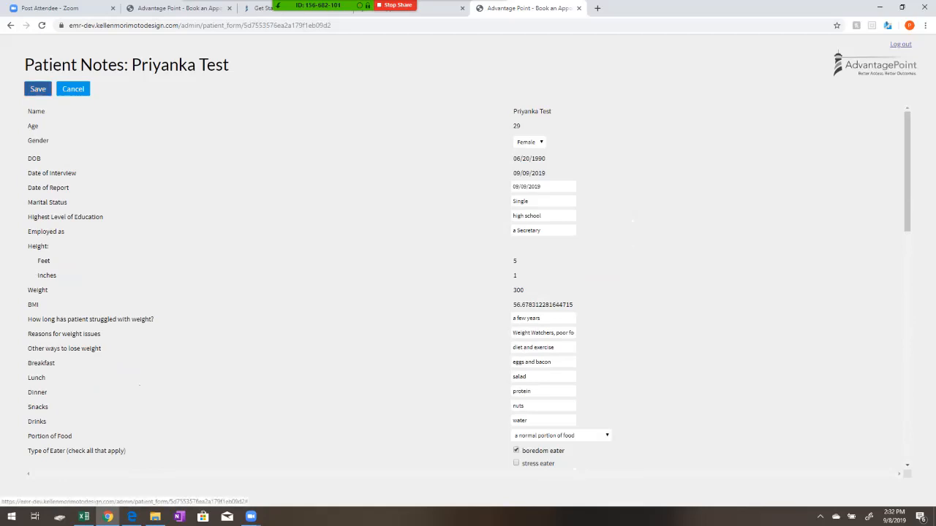
{"action": "left_click", "coordinate": [38, 89]}
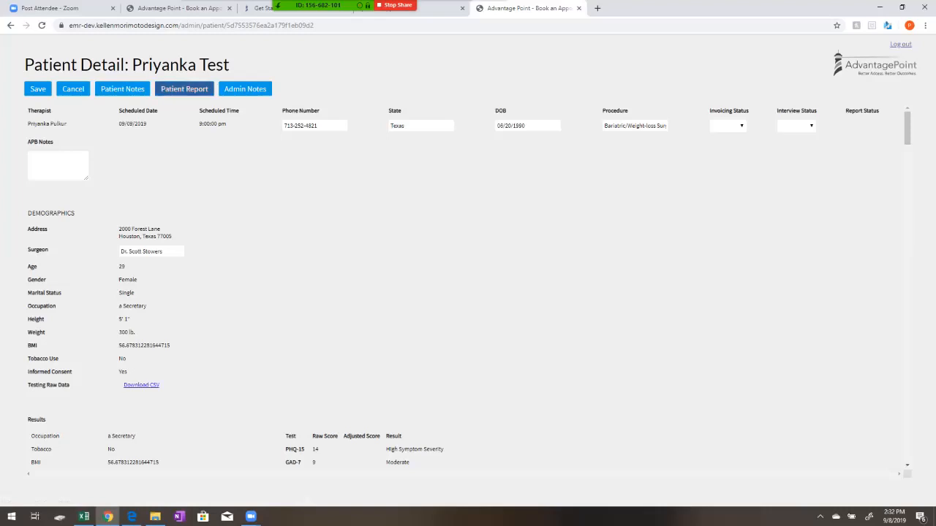
Open the patient report and change the education level in Client Background to "a bachelor's degree.".
{"action": "left_click", "coordinate": [185, 88]}
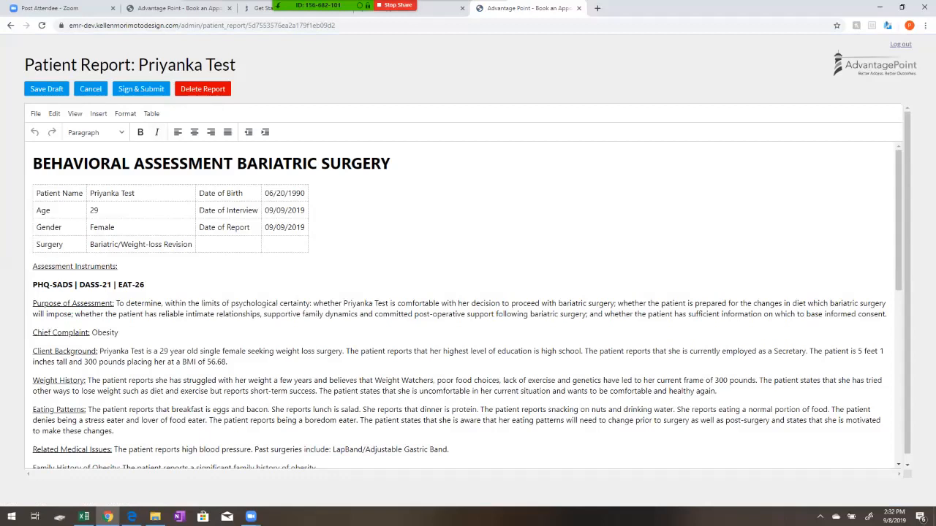
{"action": "scroll", "coordinate": [467, 307], "scroll_direction": "down", "scroll_amount": 1}
{"action": "scroll", "coordinate": [468, 307], "scroll_direction": "down", "scroll_amount": 1}
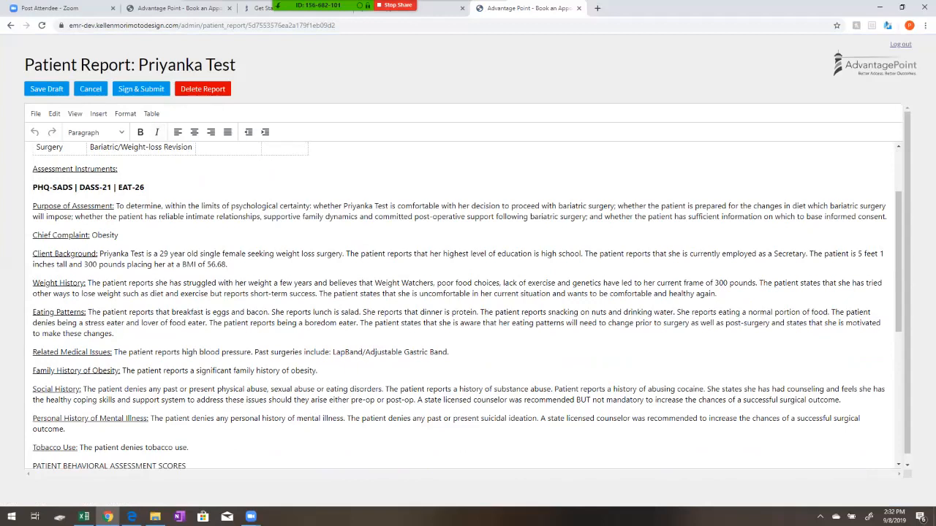
{"action": "left_click_drag", "start_coordinate": [582, 254], "coordinate": [541, 253]}
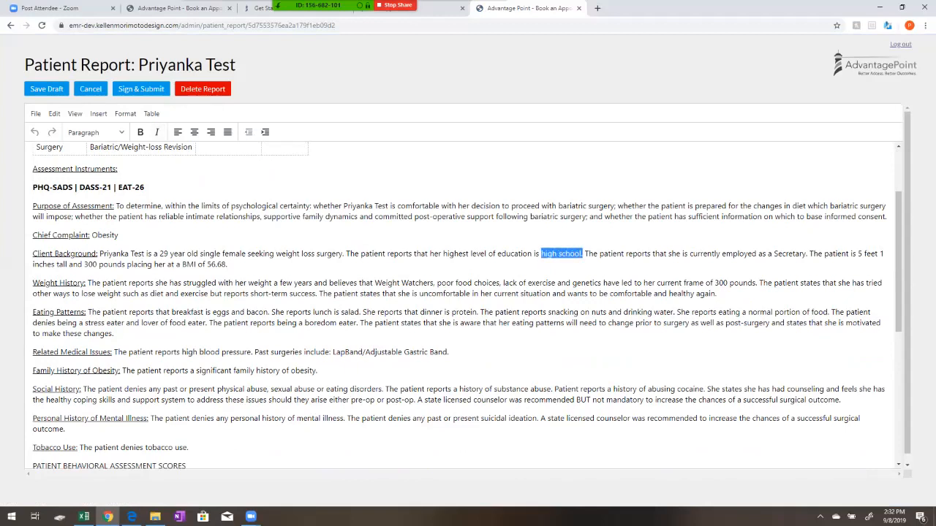
{"action": "type", "text": "a bachelor's"}
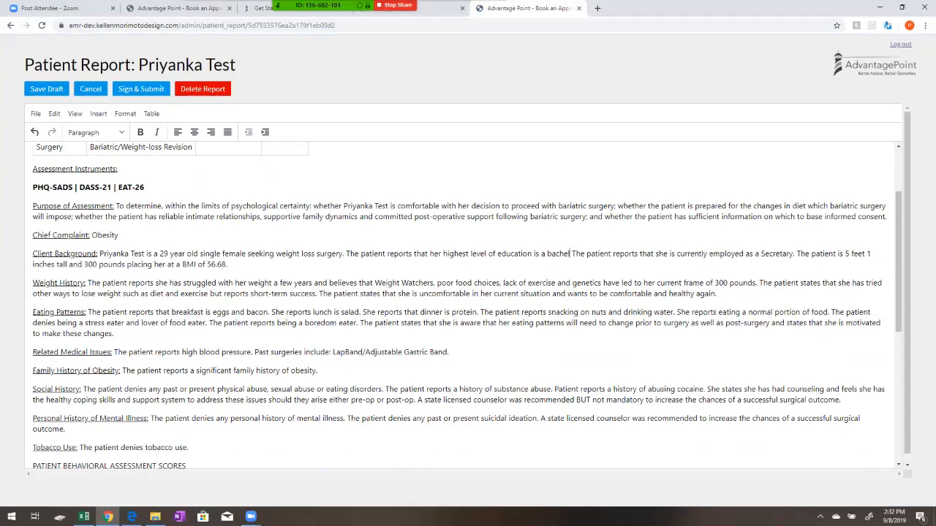
{"action": "type", "text": " degree."}
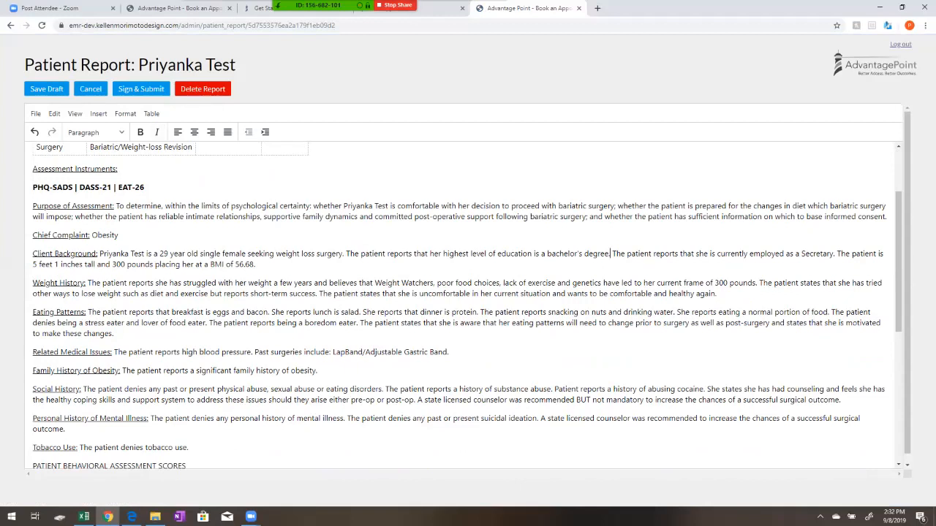
Review the rest of the report through the closing support statement, then sign and submit it.
{"action": "scroll", "coordinate": [459, 306], "scroll_direction": "down", "scroll_amount": 4}
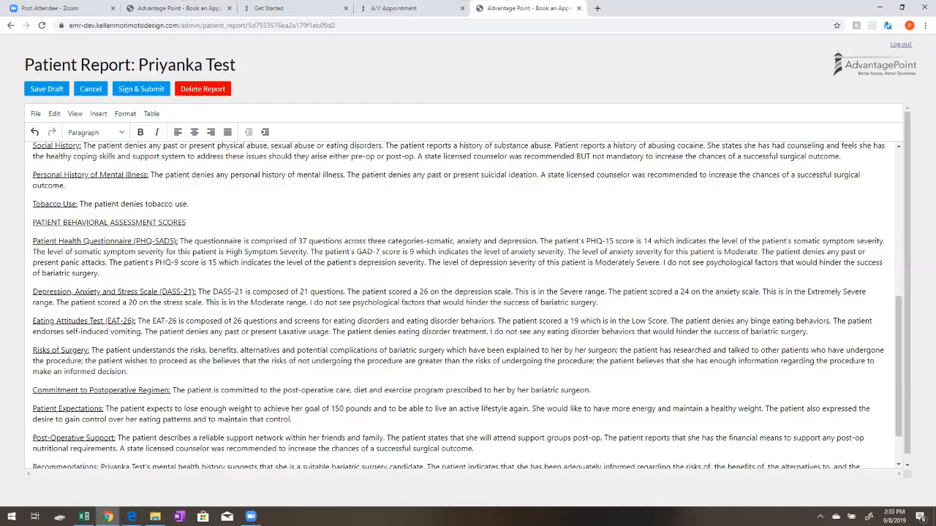
{"action": "scroll", "coordinate": [467, 305], "scroll_direction": "down", "scroll_amount": 2}
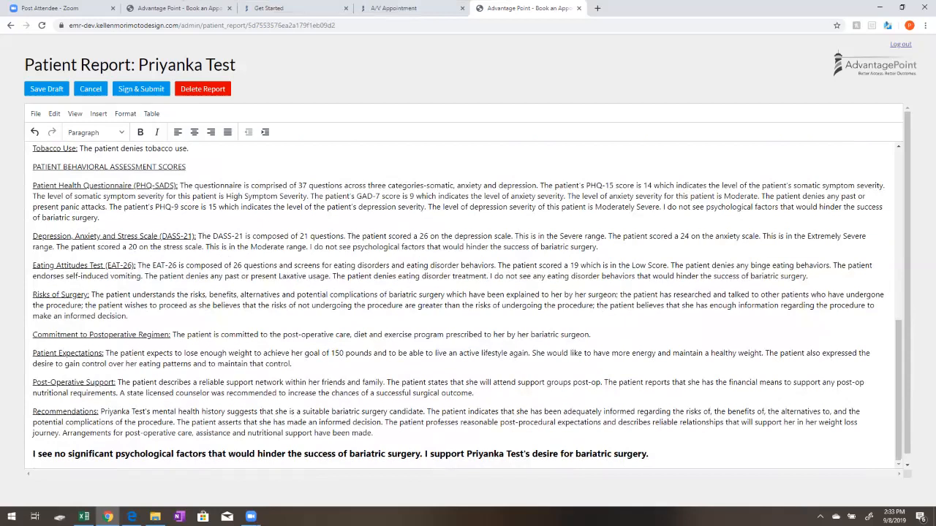
{"action": "left_click_drag", "start_coordinate": [648, 454], "coordinate": [32, 445]}
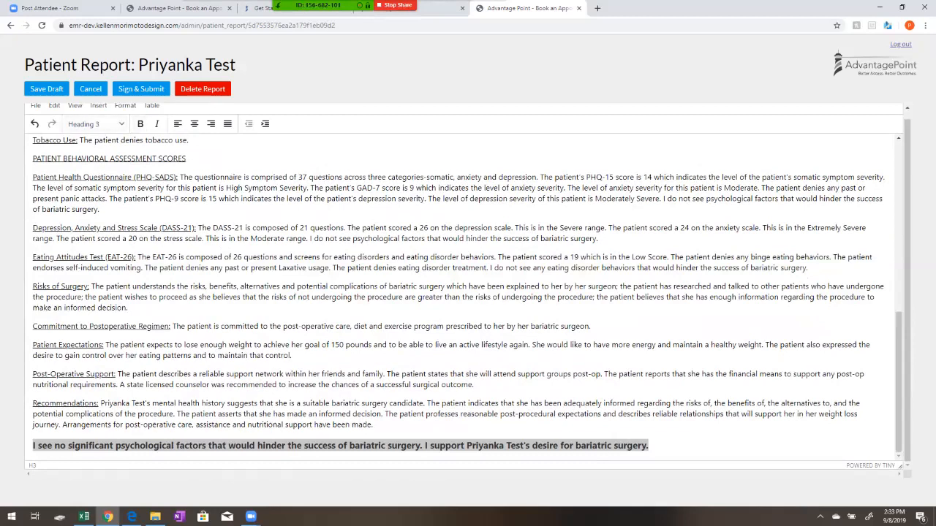
{"action": "left_click", "coordinate": [141, 88]}
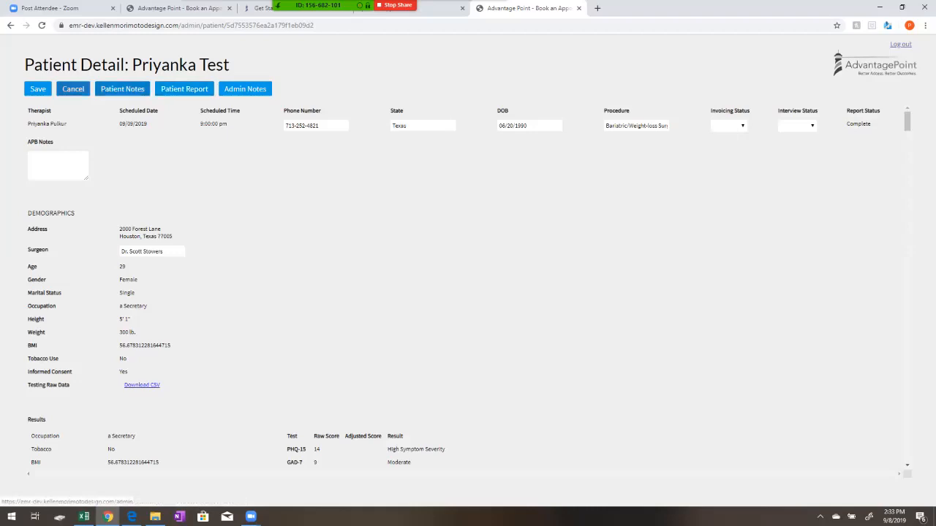
Return to the patient list, reopen the test patient's signed report and revert it to draft.
{"action": "left_click", "coordinate": [37, 88]}
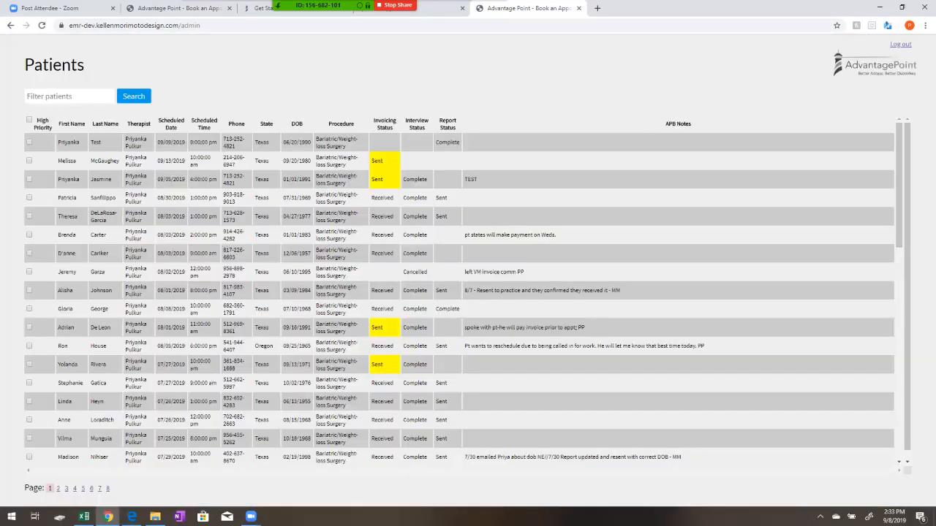
{"action": "left_click", "coordinate": [69, 142]}
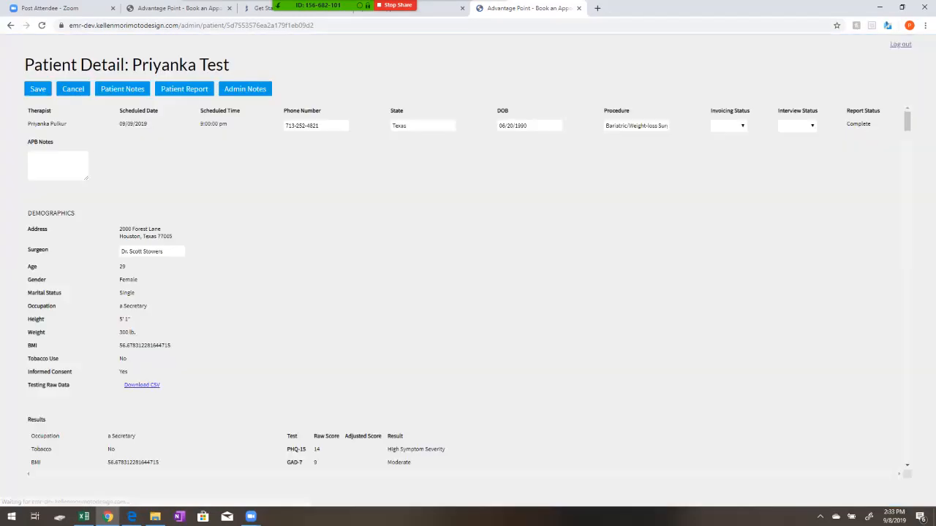
{"action": "left_click", "coordinate": [184, 88]}
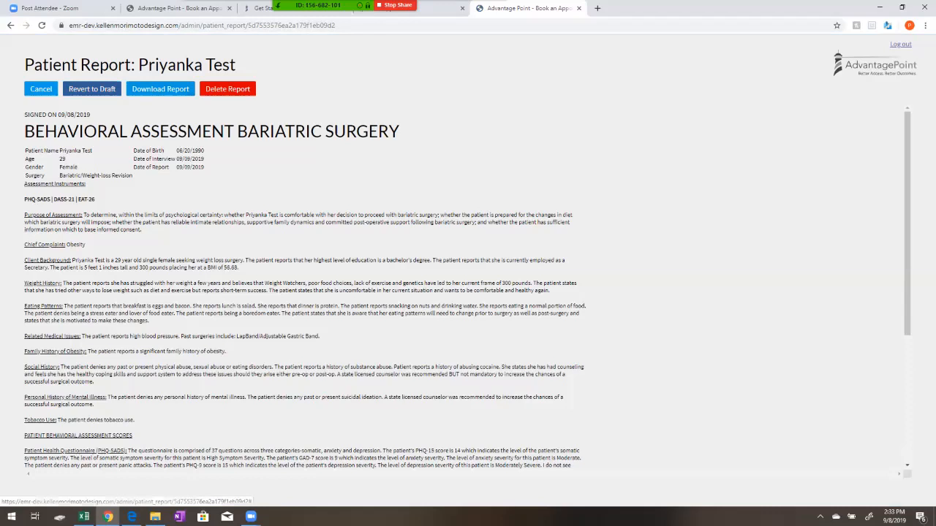
{"action": "left_click", "coordinate": [92, 89]}
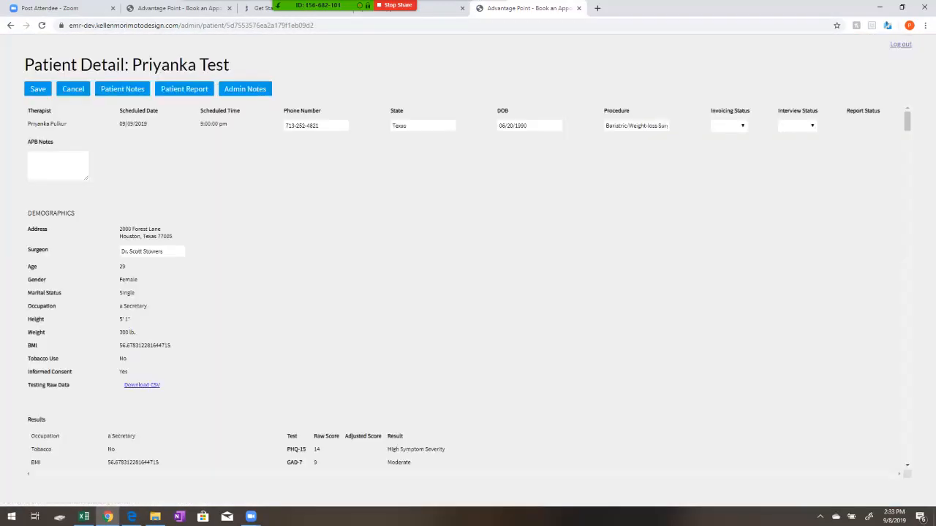
Reopen the test patient's draft report and look through its editable contents.
{"action": "left_click", "coordinate": [184, 88]}
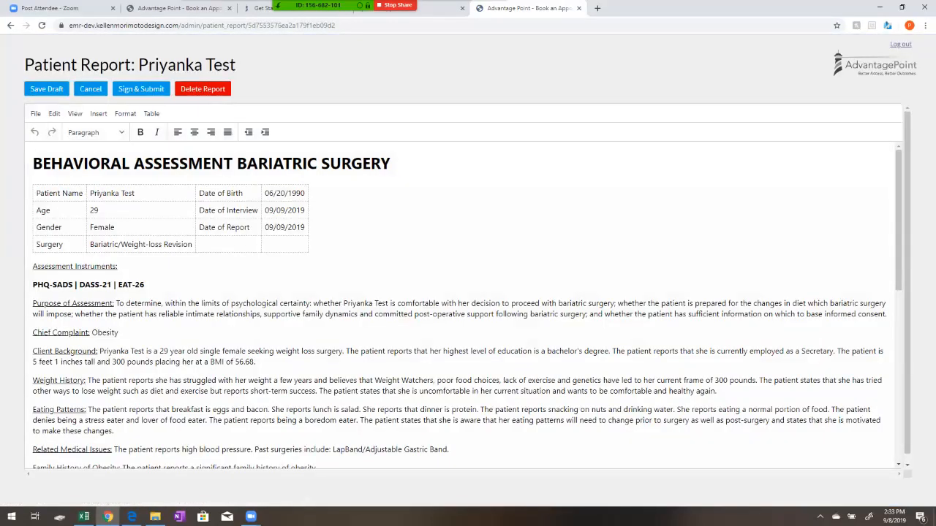
{"action": "scroll", "coordinate": [468, 307], "scroll_direction": "down", "scroll_amount": 4}
{"action": "scroll", "coordinate": [468, 308], "scroll_direction": "up", "scroll_amount": 3}
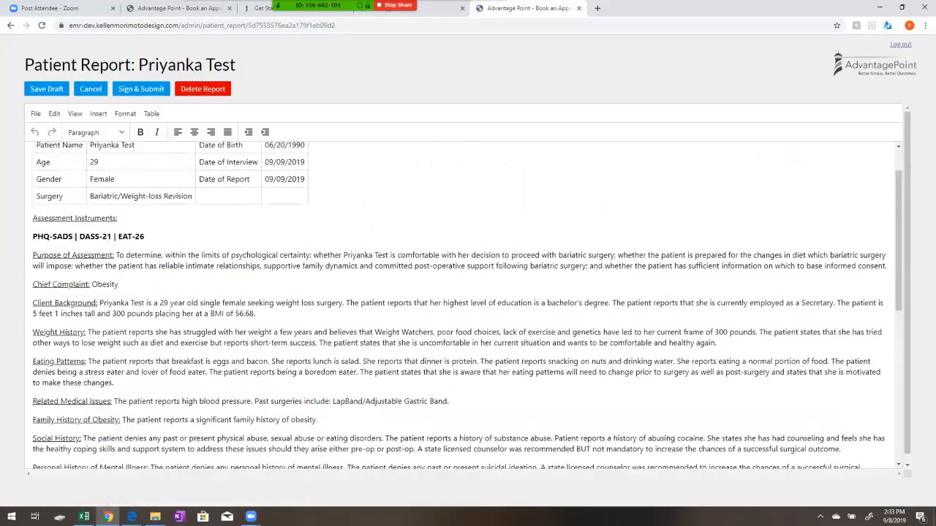
{"action": "scroll", "coordinate": [468, 307], "scroll_direction": "up", "scroll_amount": 1}
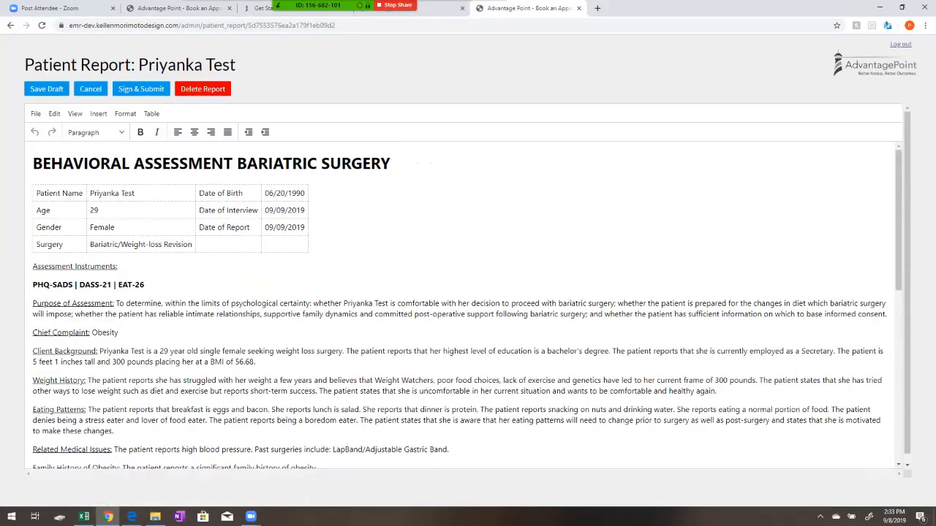